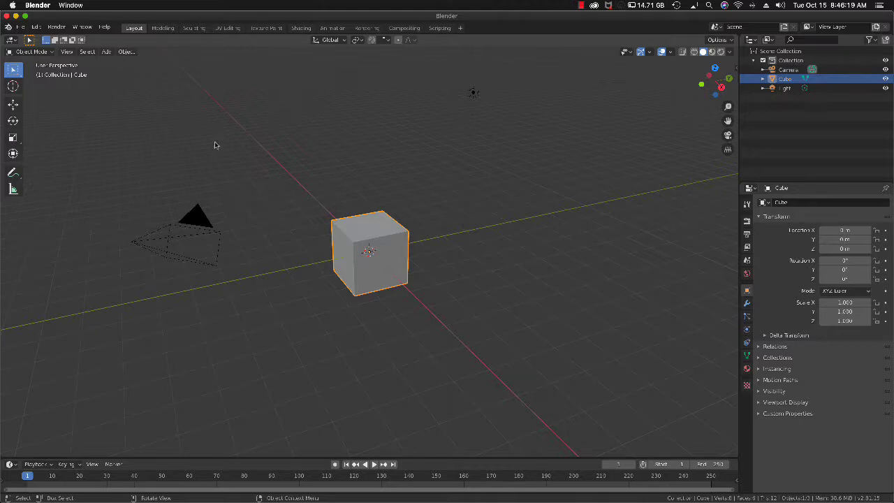
# Add a plane and scale it up to about 5.5 as the ground
pyautogui.click(104, 52)
pyautogui.moveTo(119, 63)
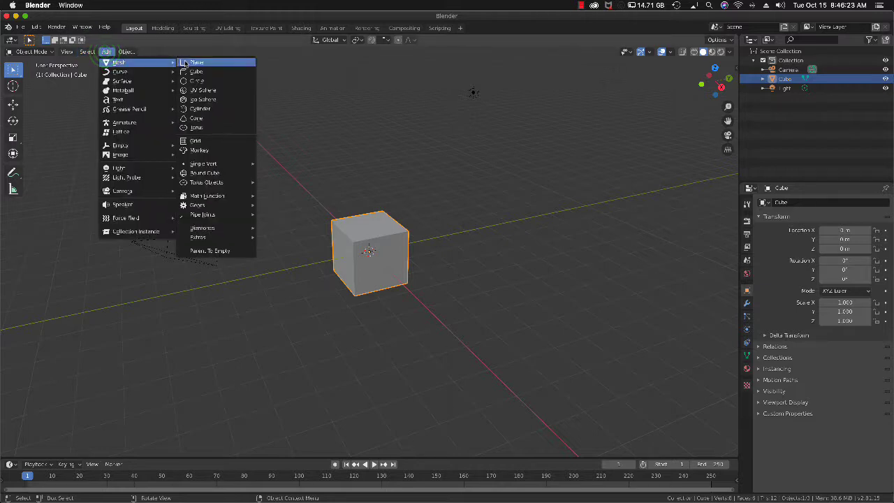
pyautogui.click(185, 61)
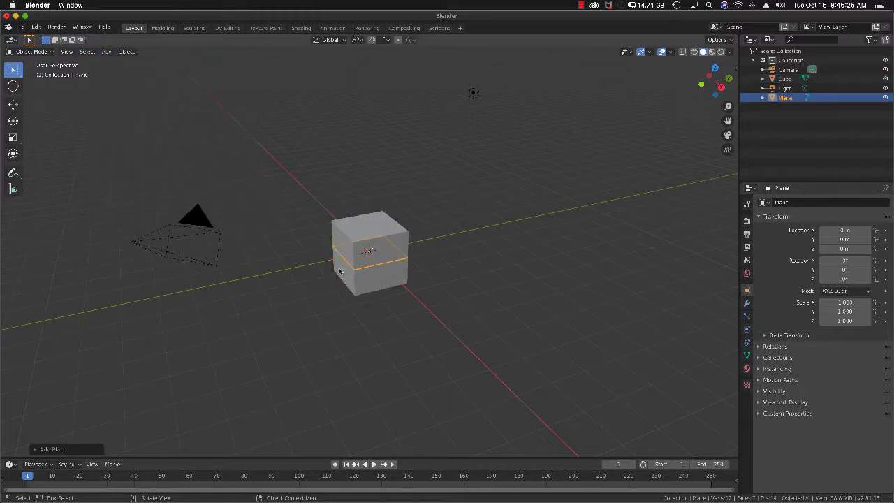
pyautogui.press('s')
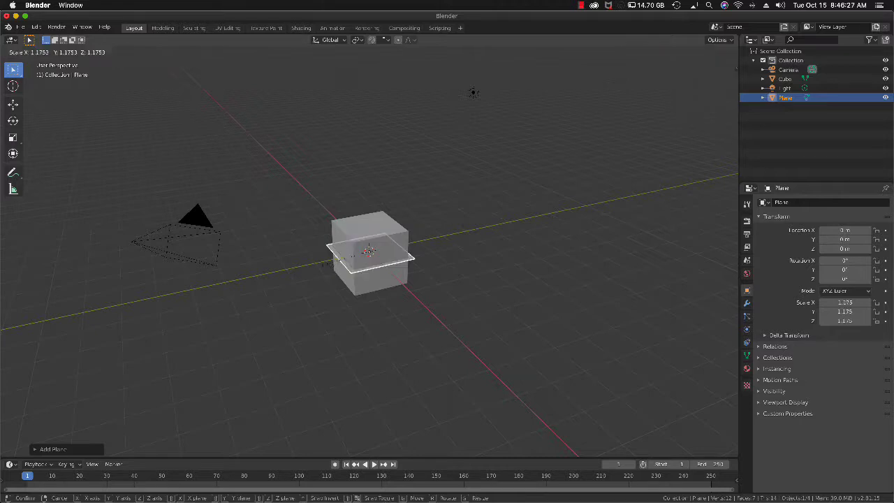
pyautogui.click(153, 269)
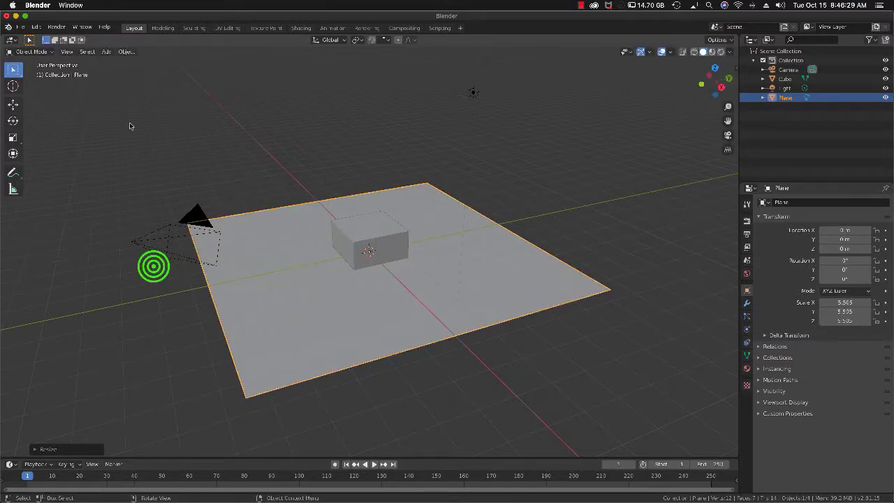
# Select the cube and move it up along Z so it sits above the plane
pyautogui.click(16, 103)
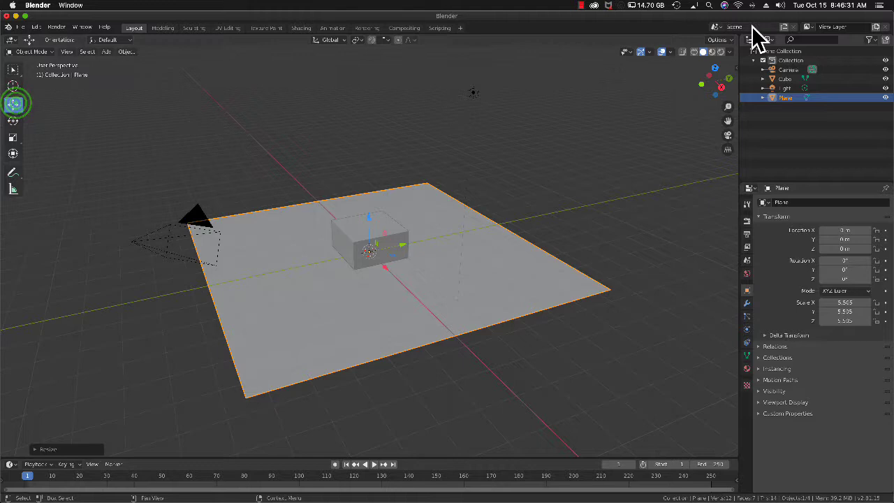
pyautogui.click(378, 227)
pyautogui.click(392, 229)
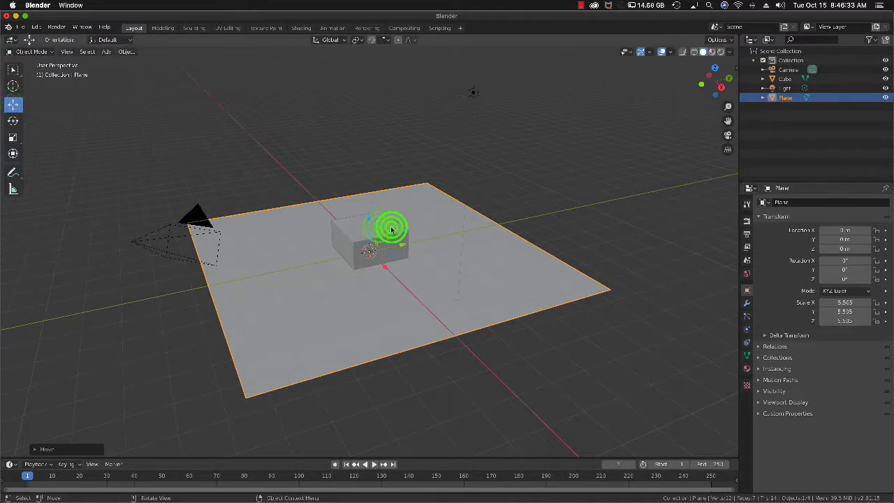
pyautogui.click(382, 219)
pyautogui.moveTo(369, 217); pyautogui.dragTo(368, 187)
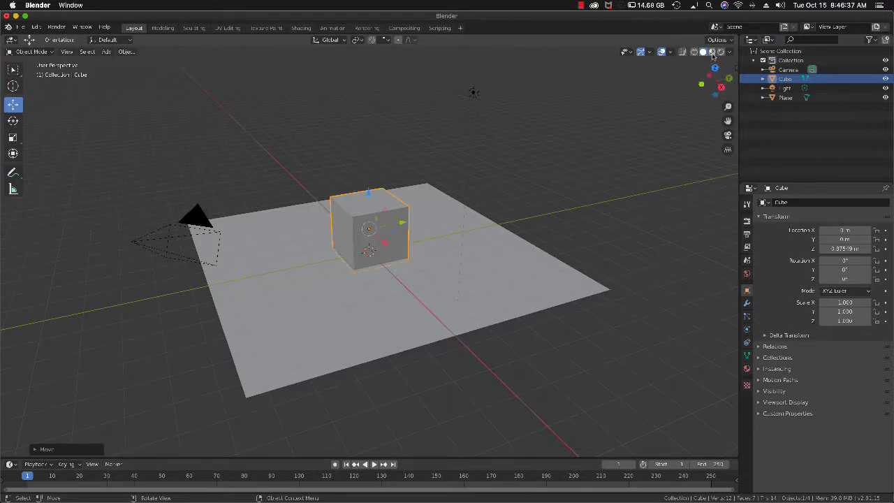
# Switch the viewport to Rendered shading to preview lighting and shadows
pyautogui.click(720, 53)
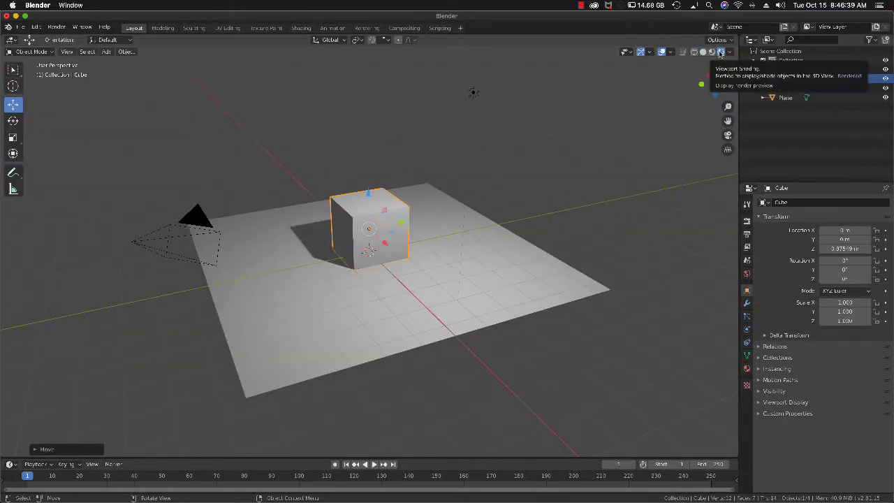
pyautogui.hscroll(-5, 431, 232)
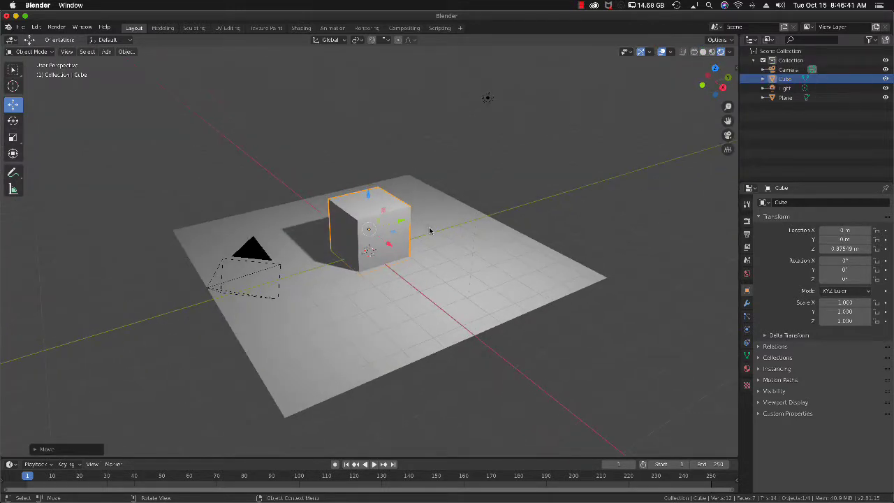
pyautogui.scroll(3, 431, 231)
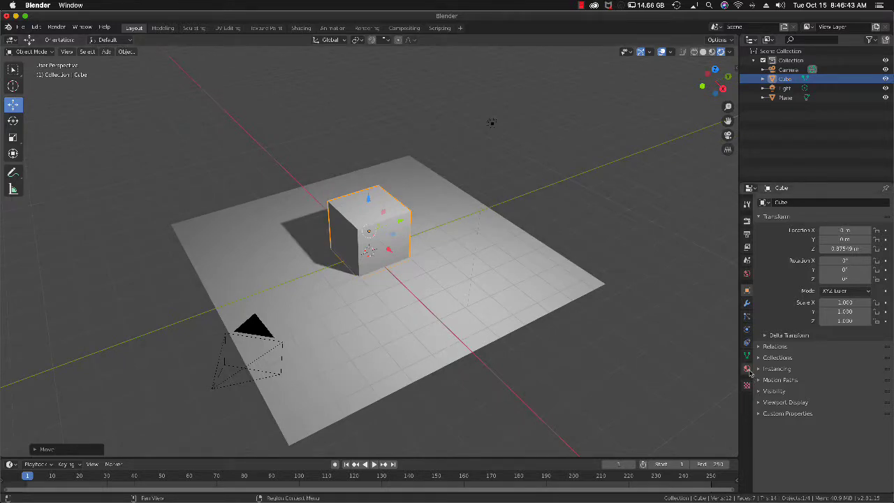
# Lower the cube's Principled BSDF Alpha, settling at about 0.58
pyautogui.click(747, 369)
pyautogui.scroll(-2, 766, 376)
pyautogui.scroll(-8, 768, 376)
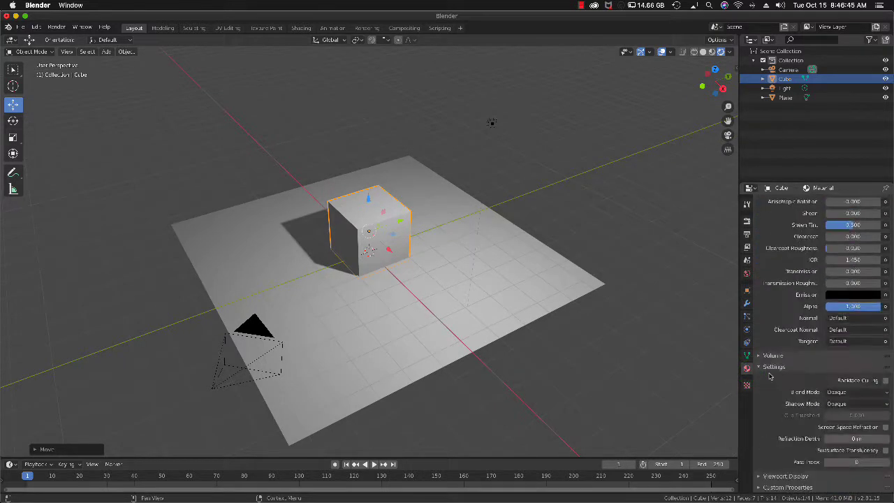
pyautogui.scroll(1, 770, 376)
pyautogui.scroll(1, 770, 376)
pyautogui.scroll(1, 770, 376)
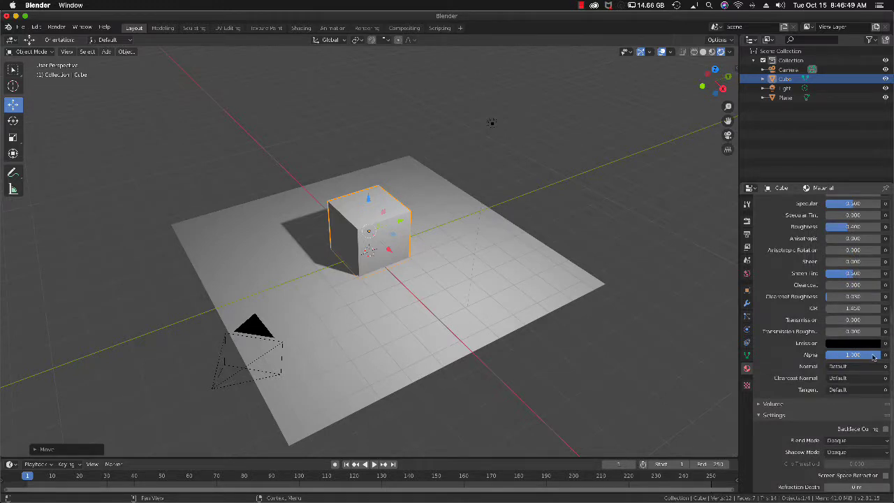
pyautogui.click(874, 355)
pyautogui.click(793, 354)
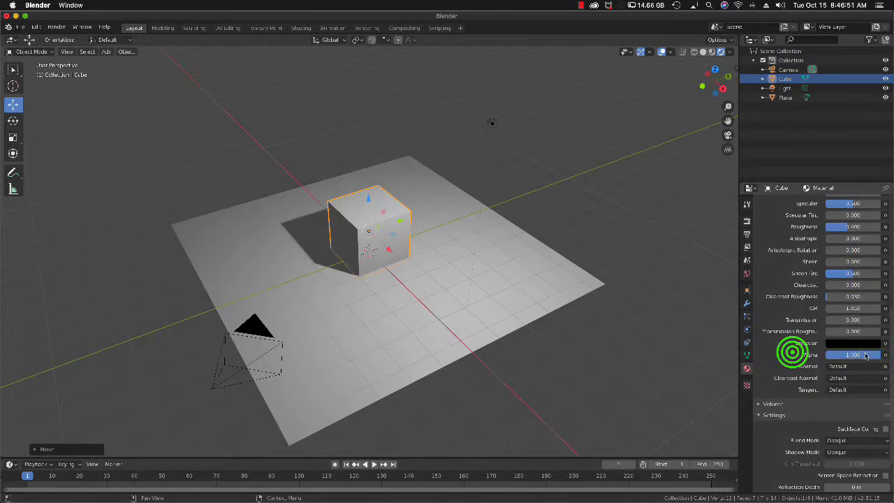
pyautogui.moveTo(873, 355); pyautogui.dragTo(849, 355)
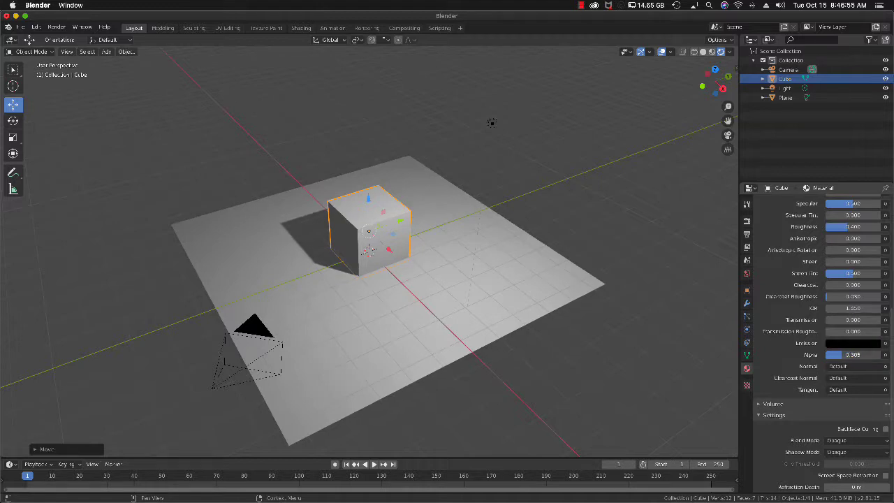
pyautogui.moveTo(842, 355); pyautogui.dragTo(855, 357)
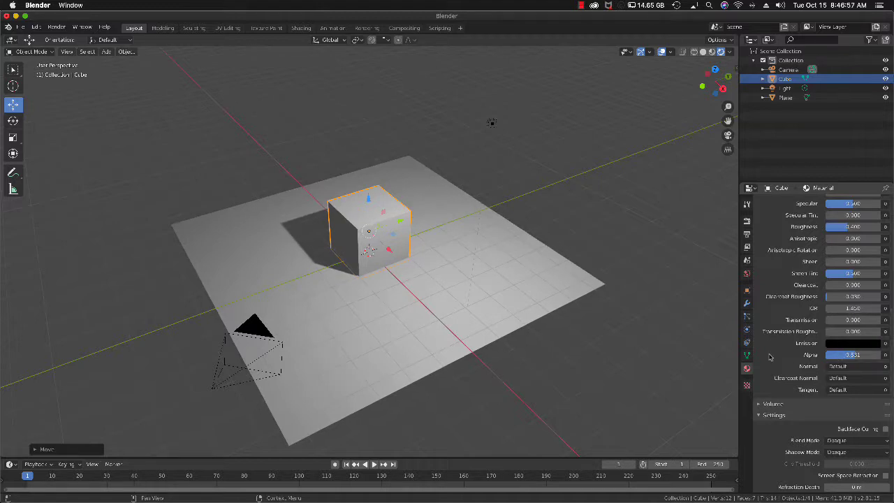
pyautogui.scroll(-2, 770, 357)
pyautogui.scroll(-1, 770, 357)
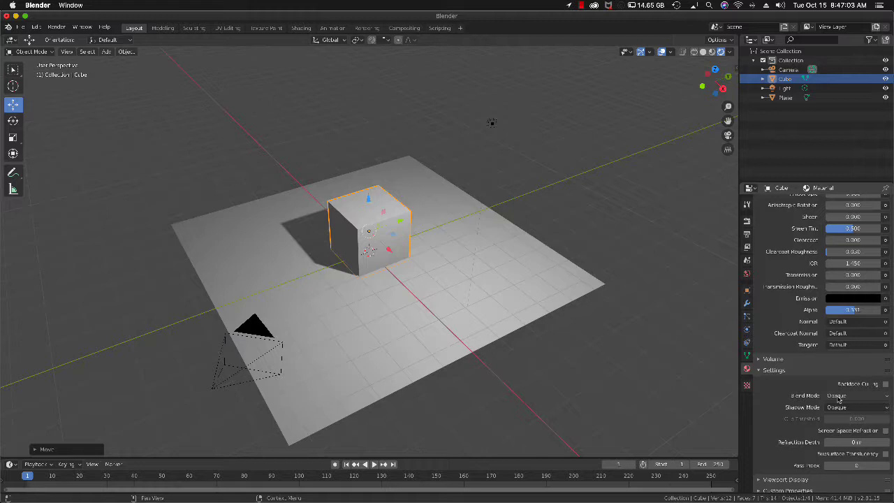
# Set the cube material's Blend Mode and Shadow Mode both to Alpha Hashed
pyautogui.click(838, 397)
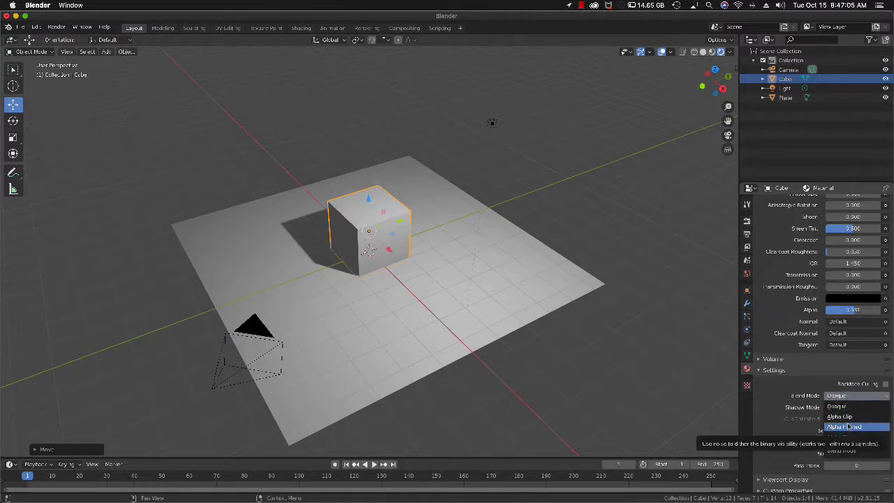
pyautogui.click(848, 426)
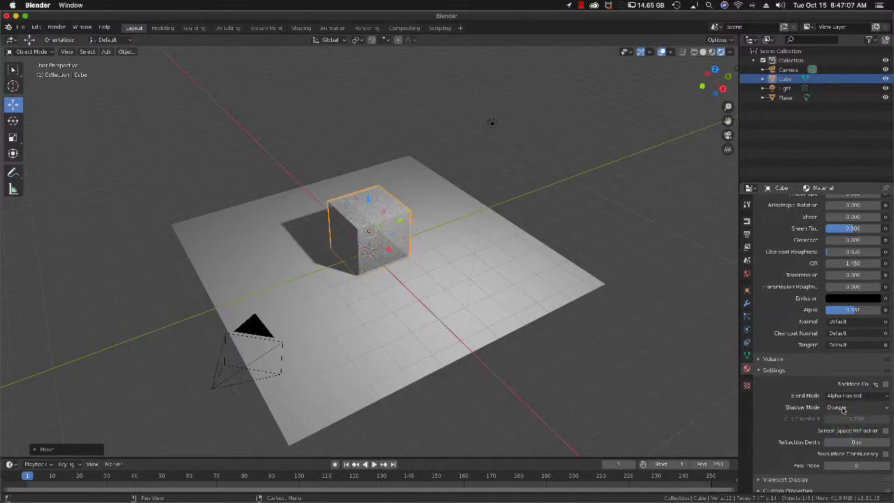
pyautogui.click(843, 409)
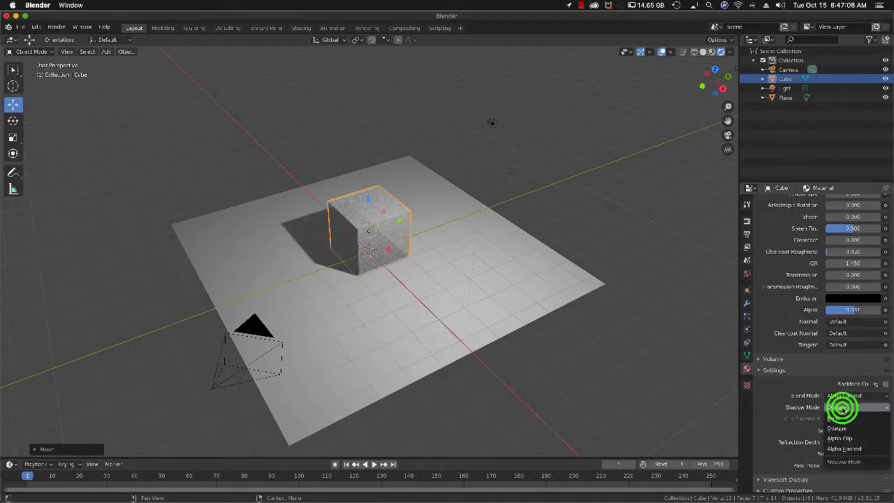
pyautogui.click(853, 450)
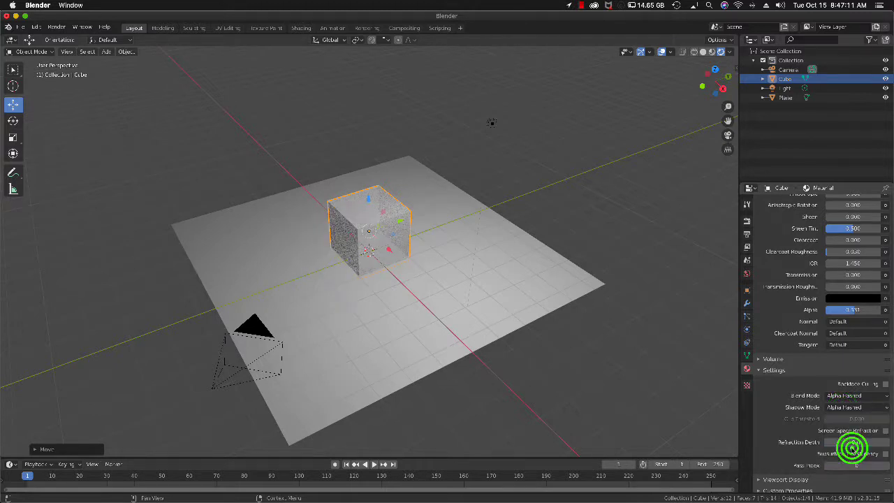
pyautogui.moveTo(303, 234); pyautogui.dragTo(290, 237, button='middle')
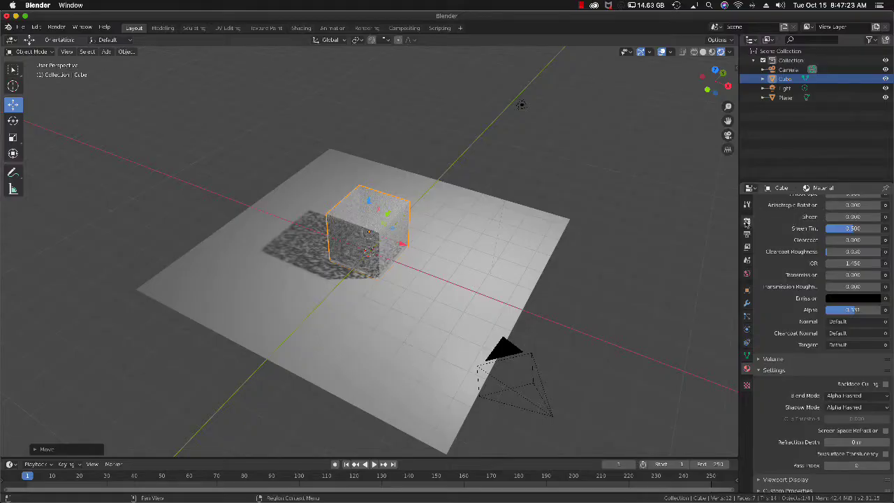
# Switch the render engine to Cycles for comparison
pyautogui.click(747, 221)
pyautogui.click(834, 202)
pyautogui.click(836, 233)
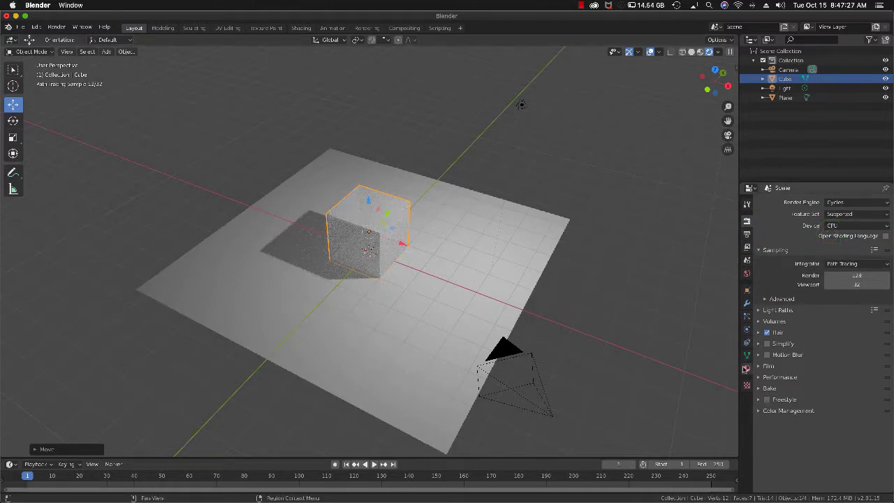
# Adjust the cube material's Alpha to about 0.4
pyautogui.click(747, 369)
pyautogui.scroll(-5, 852, 300)
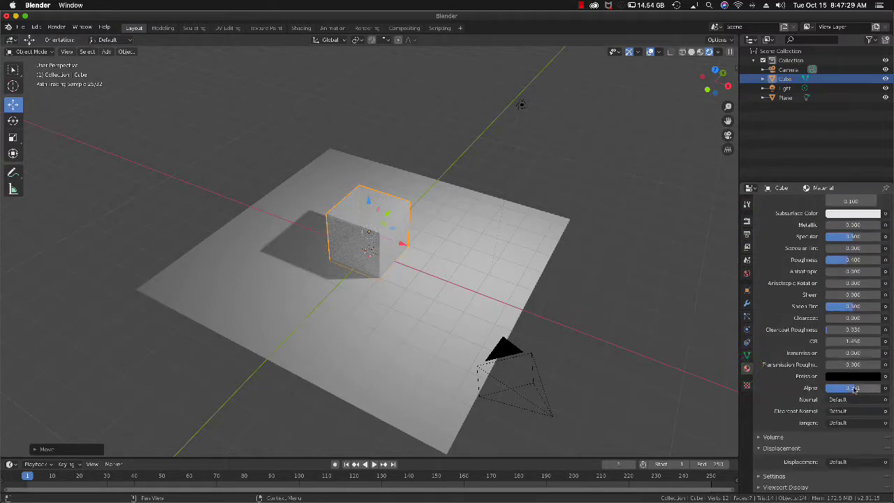
pyautogui.moveTo(858, 387); pyautogui.dragTo(830, 396)
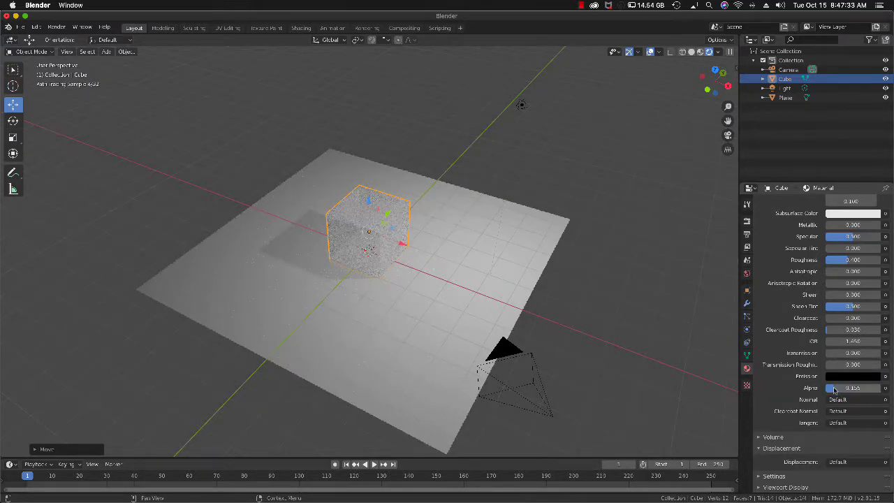
pyautogui.moveTo(842, 385); pyautogui.dragTo(849, 385)
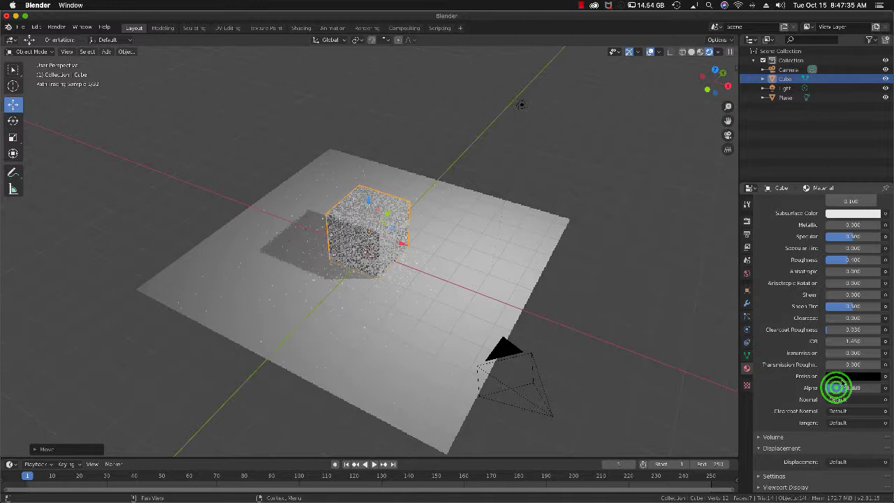
# Set the render engine back to Eevee
pyautogui.click(747, 220)
pyautogui.click(842, 202)
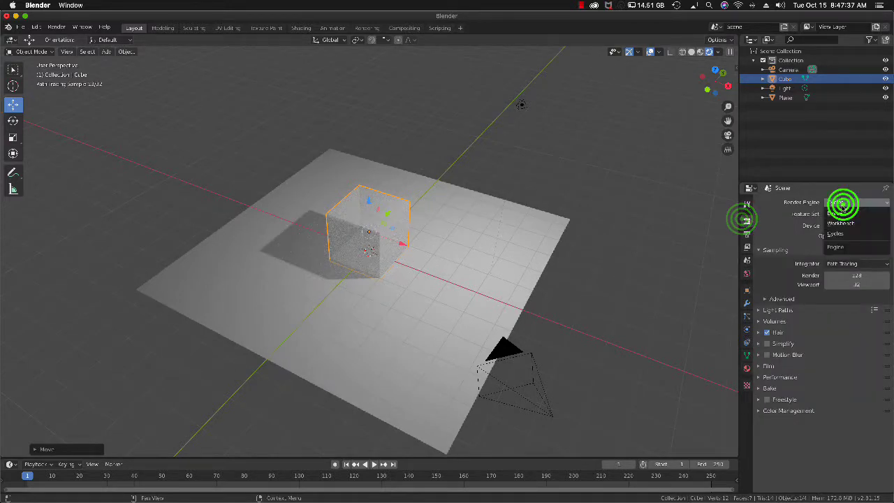
pyautogui.click(841, 213)
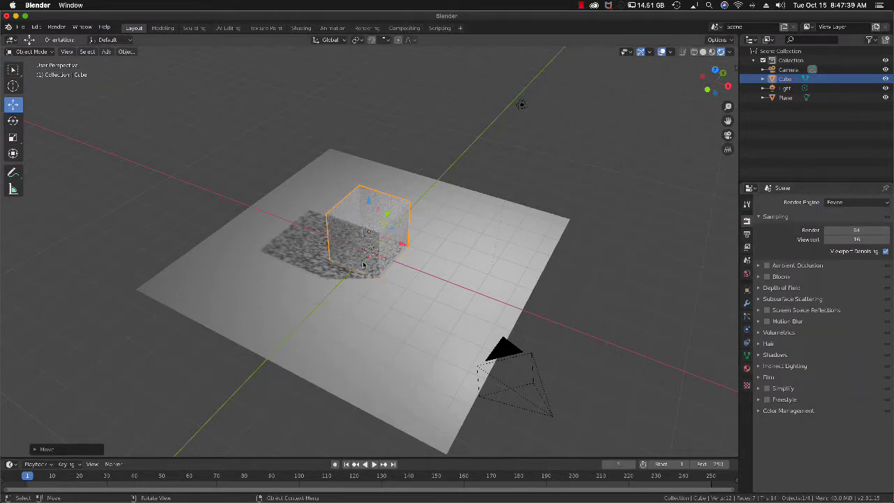
# Try Alpha Blend surface with Alpha Clip, then Opaque, shadow modes on the cube material
pyautogui.click(747, 368)
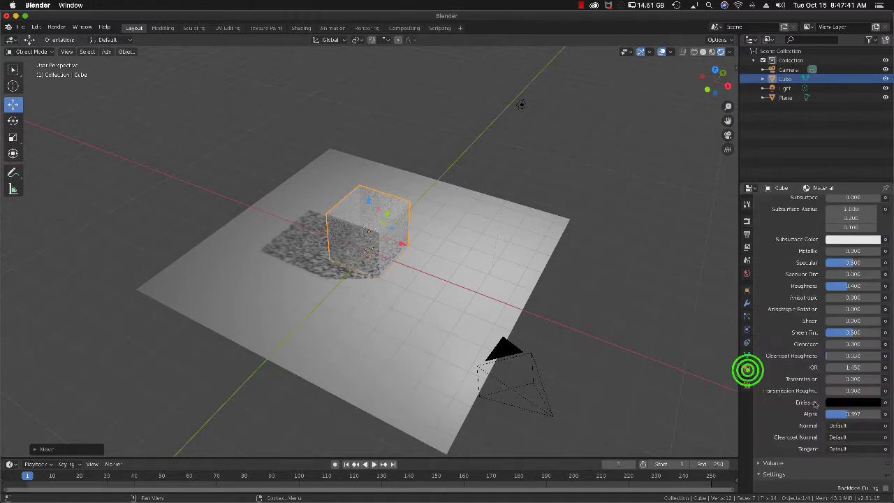
pyautogui.scroll(-1, 824, 415)
pyautogui.scroll(-4, 823, 405)
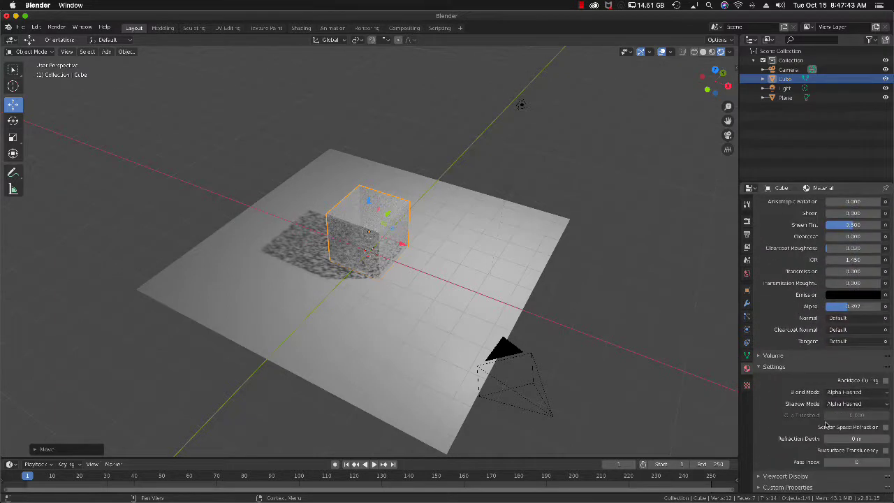
pyautogui.click(841, 396)
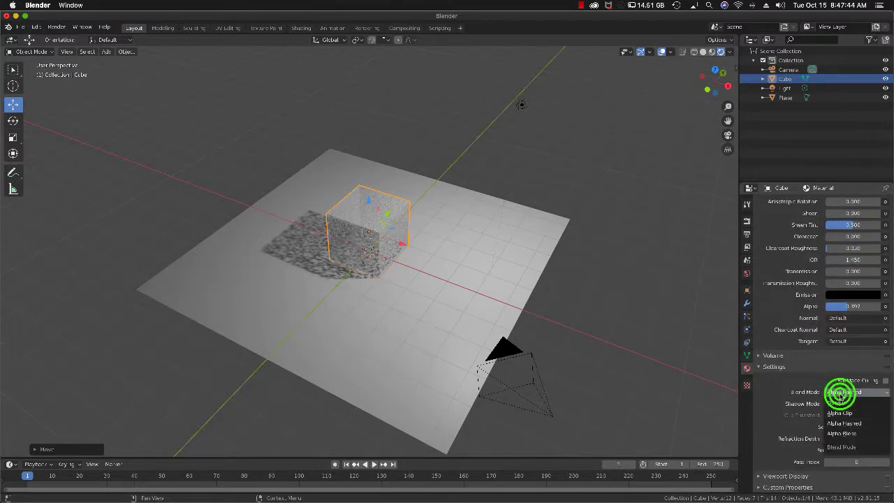
pyautogui.click(860, 434)
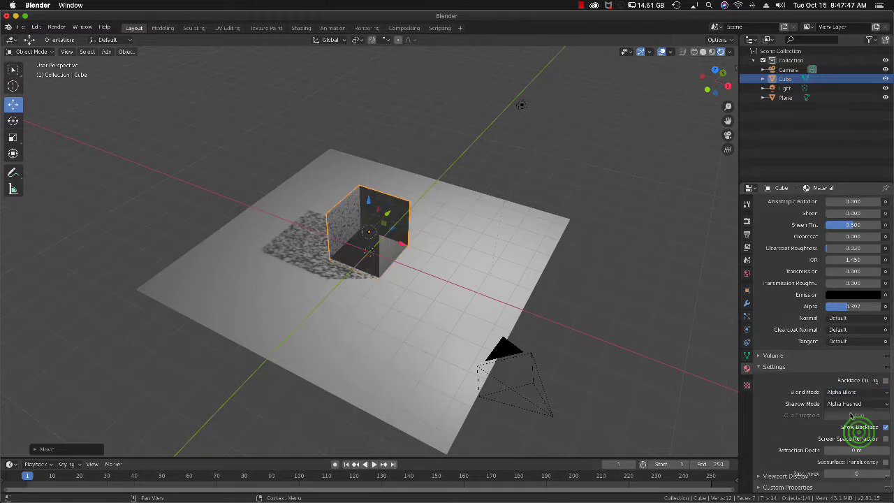
pyautogui.click(845, 403)
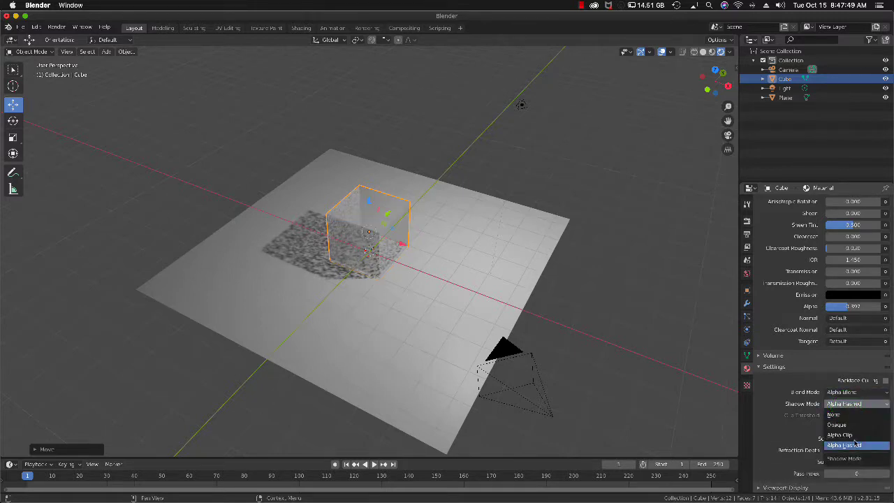
pyautogui.click(859, 436)
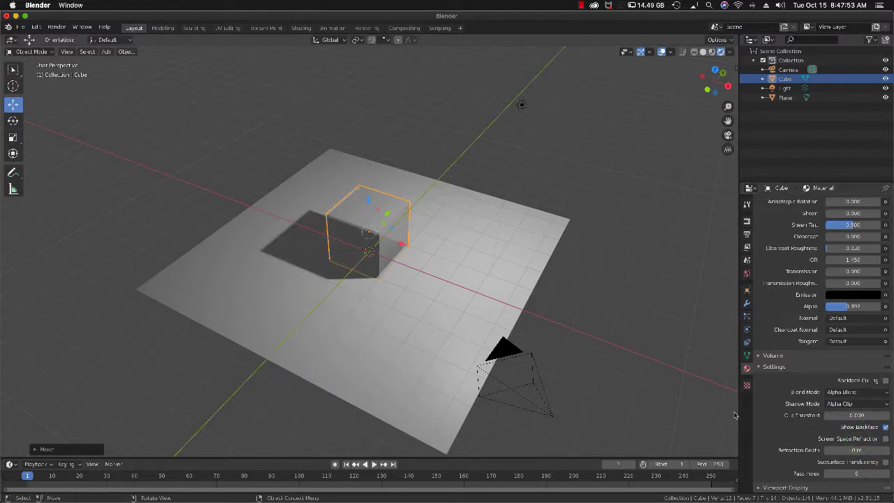
pyautogui.click(846, 405)
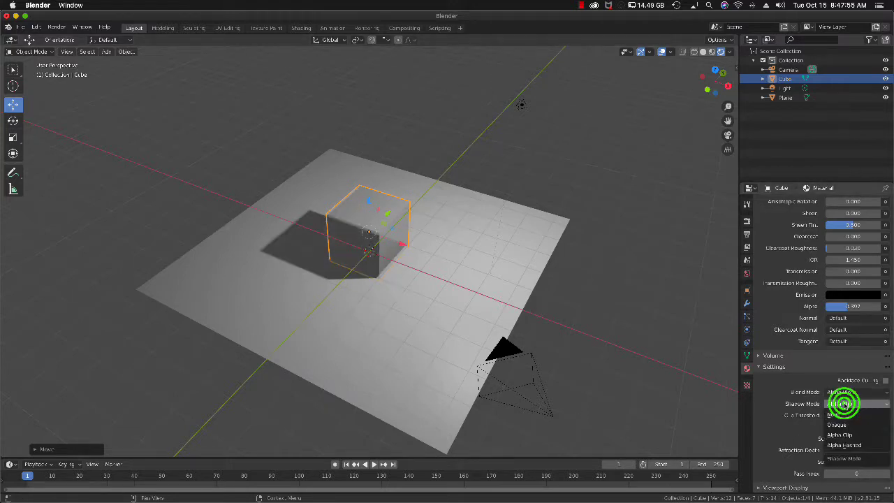
pyautogui.click(844, 425)
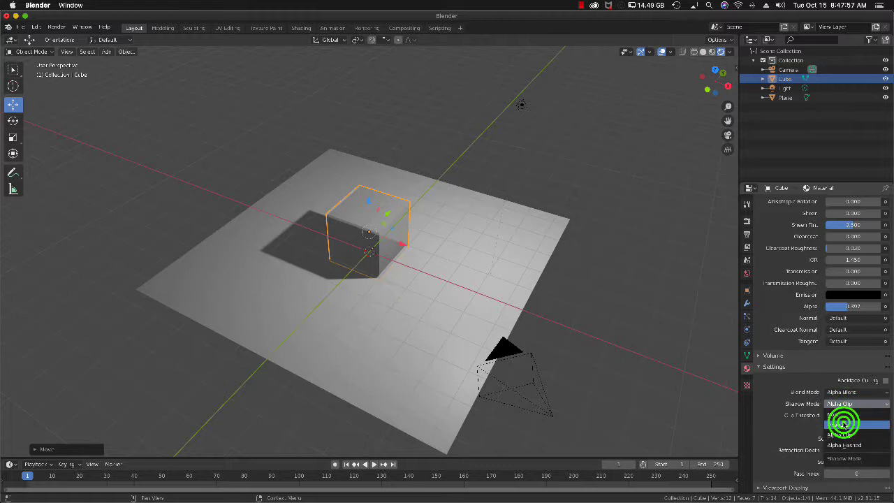
# Set Blend Mode and Shadow Mode to Alpha Hashed and orbit to inspect the dithered shadow
pyautogui.click(853, 394)
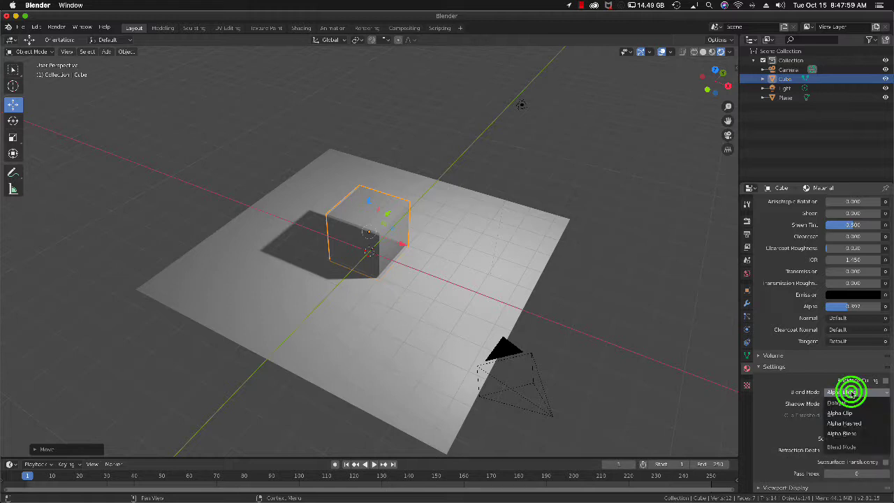
pyautogui.click(846, 434)
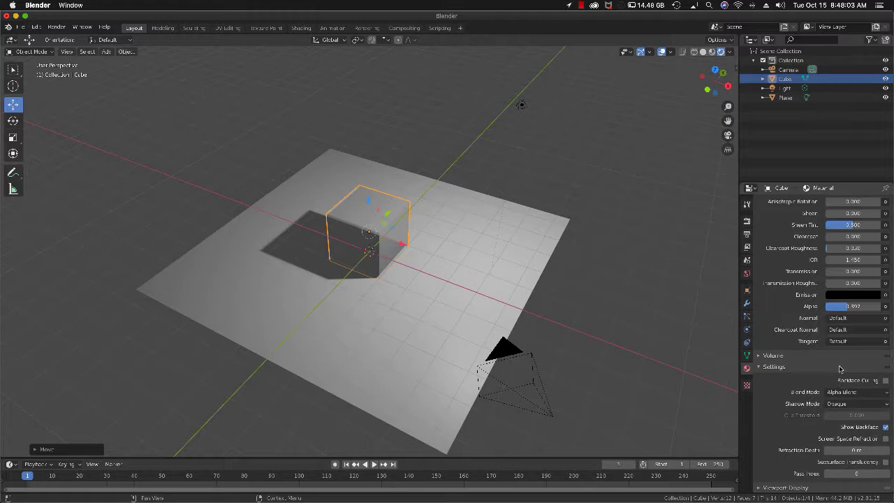
pyautogui.click(841, 392)
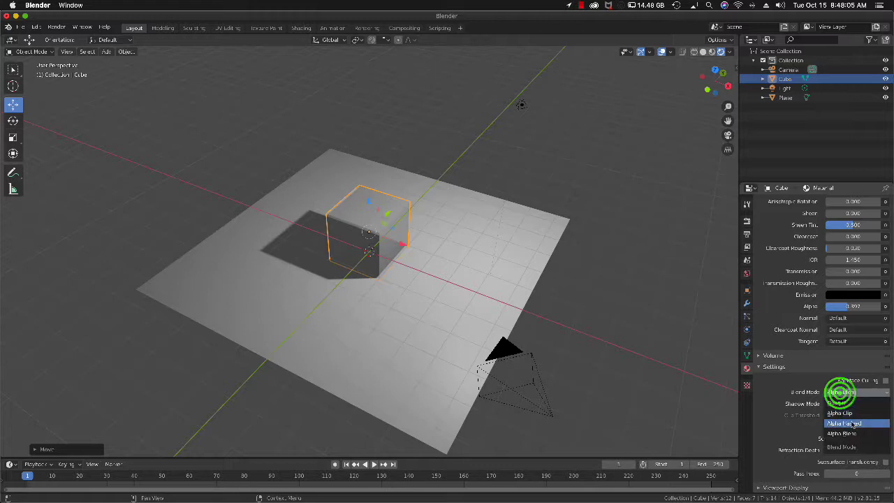
pyautogui.click(851, 421)
pyautogui.click(846, 403)
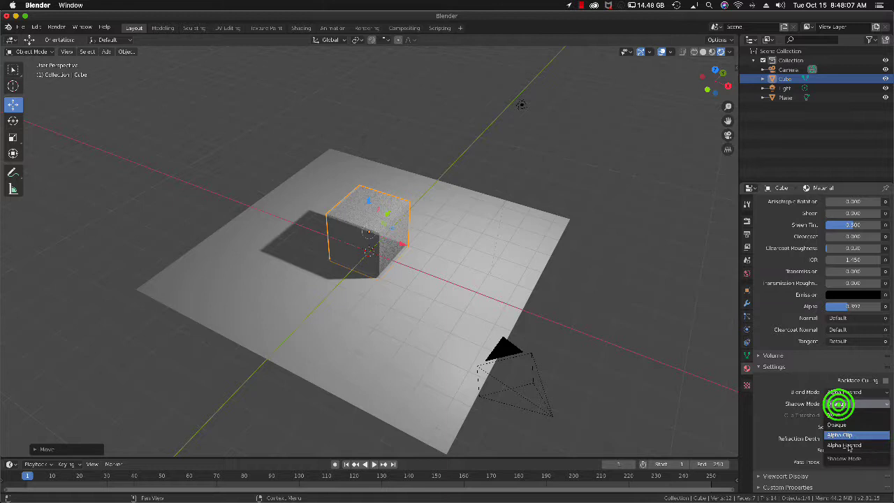
pyautogui.click(847, 441)
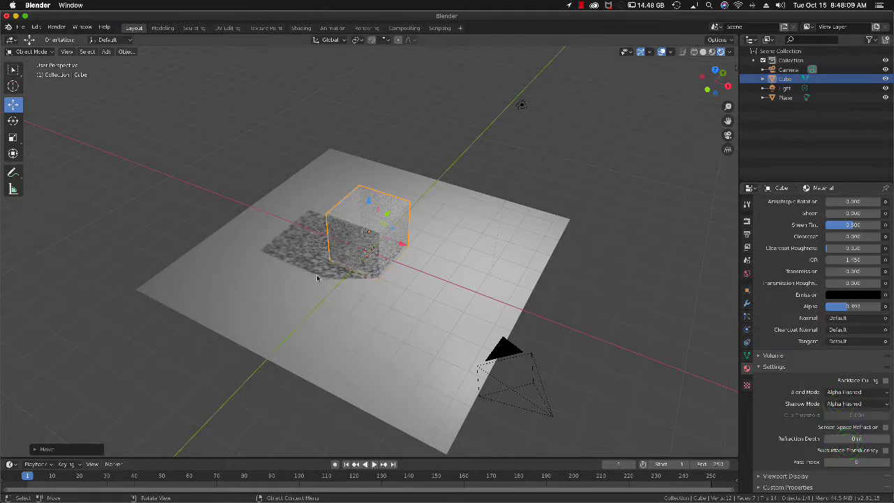
pyautogui.moveTo(298, 248); pyautogui.dragTo(298, 247, button='middle')
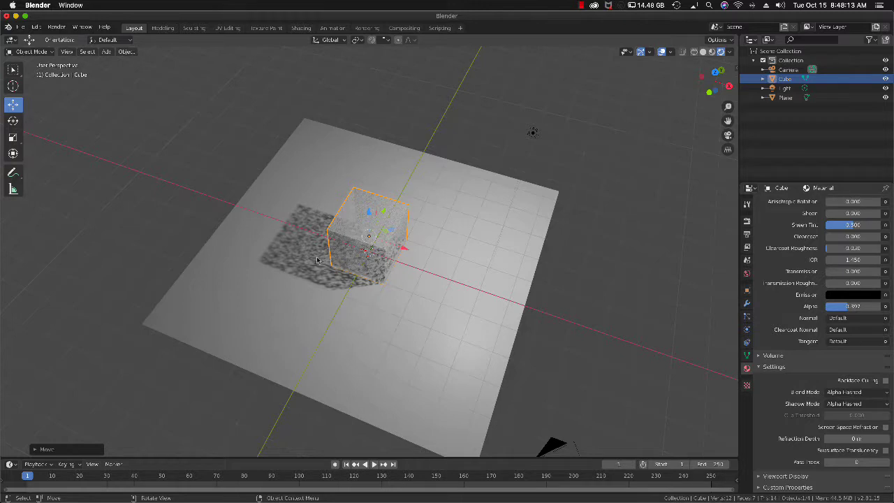
pyautogui.moveTo(313, 255)
pyautogui.mouseDown(button='middle')
pyautogui.moveTo(290, 254)
pyautogui.moveTo(313, 260)
pyautogui.moveTo(313, 245)
pyautogui.mouseUp(button='middle')
# Expand the Shadows panel in Render Properties and leave Cube Size at 512px
pyautogui.click(746, 221)
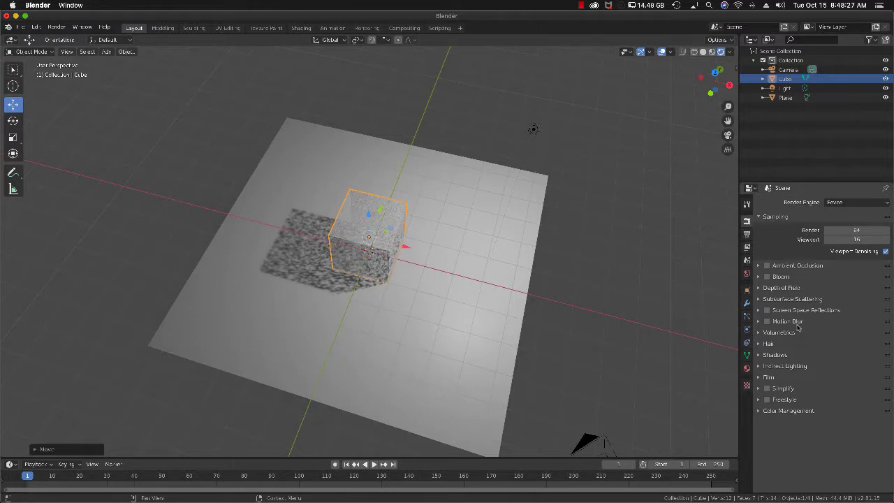
pyautogui.click(761, 356)
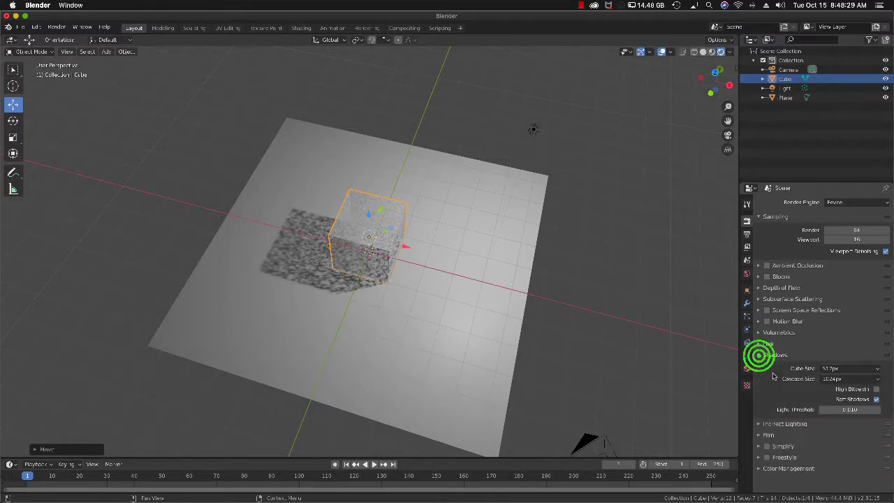
pyautogui.scroll(3, 267, 302)
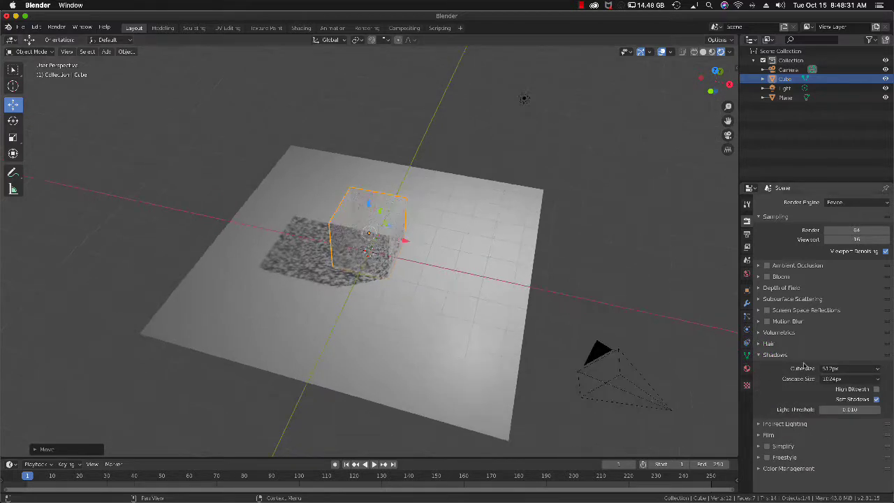
pyautogui.click(846, 369)
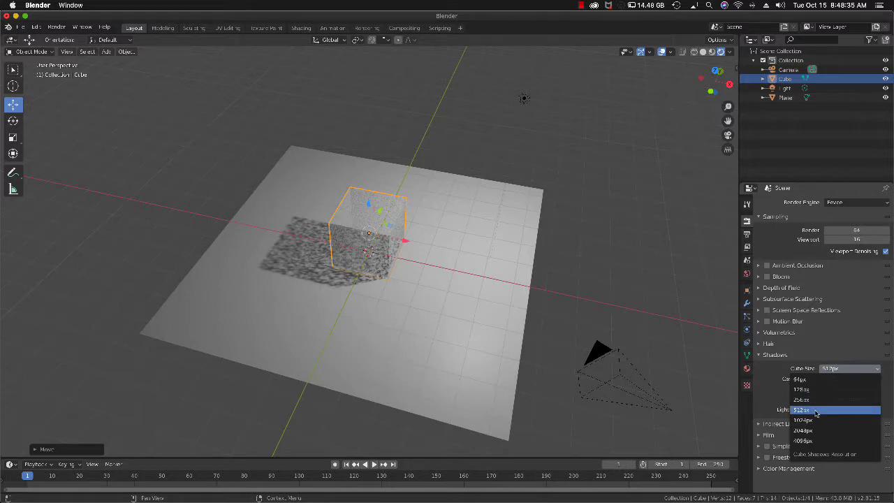
pyautogui.click(819, 411)
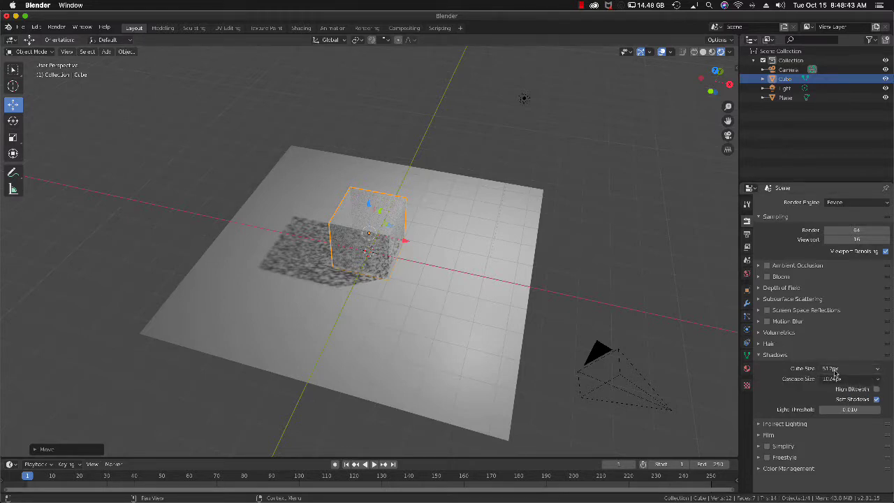
# Step the shadow Cube Size up through 1024px and 2048px to 4096px
pyautogui.click(832, 371)
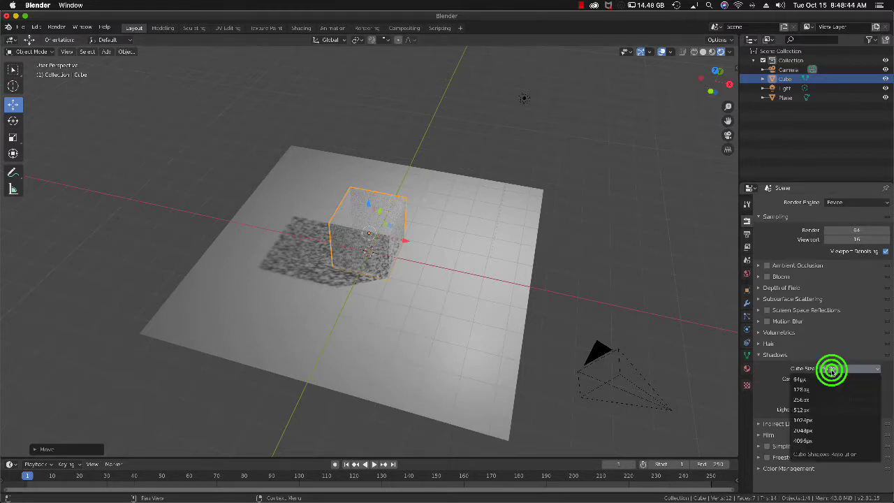
pyautogui.click(807, 420)
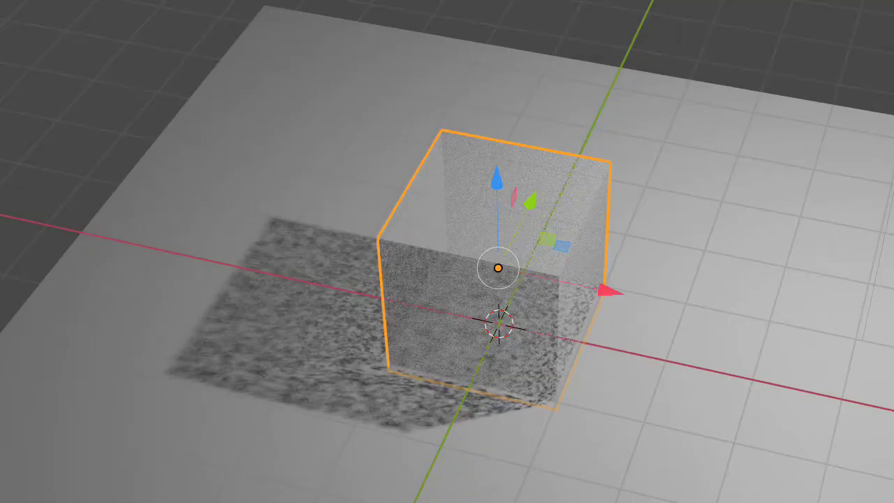
pyautogui.click(826, 367)
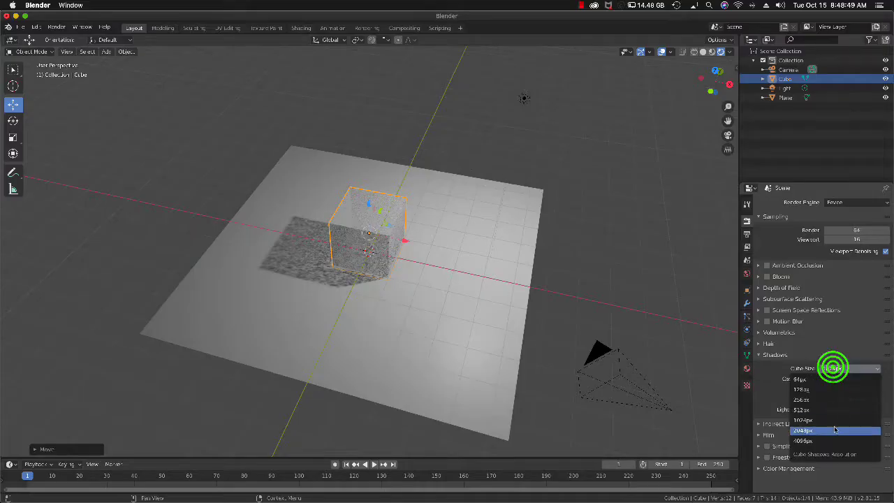
pyautogui.click(832, 425)
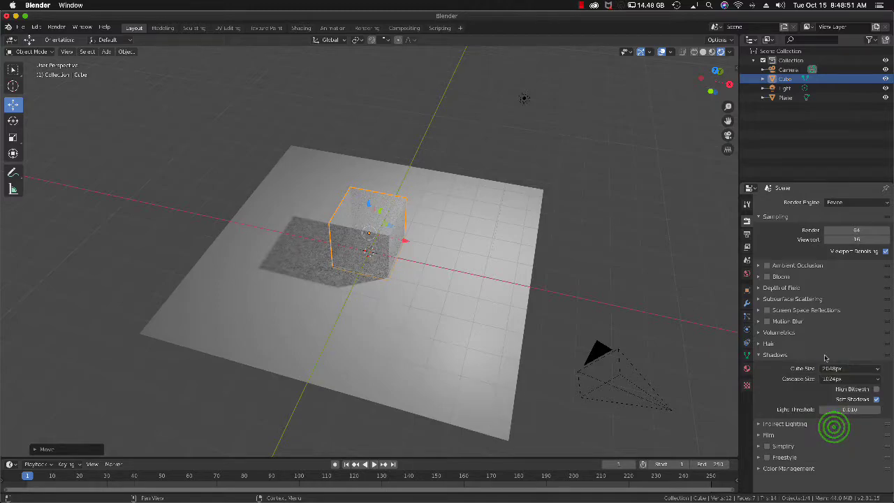
pyautogui.click(829, 369)
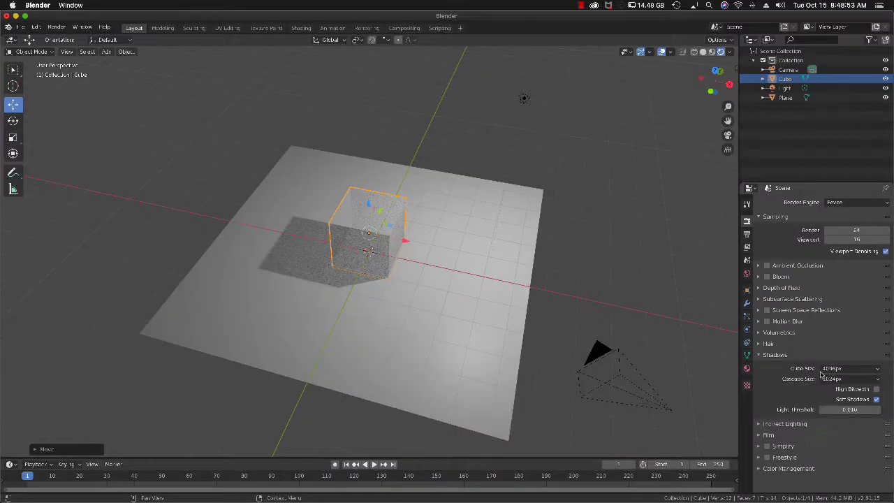
pyautogui.click(830, 369)
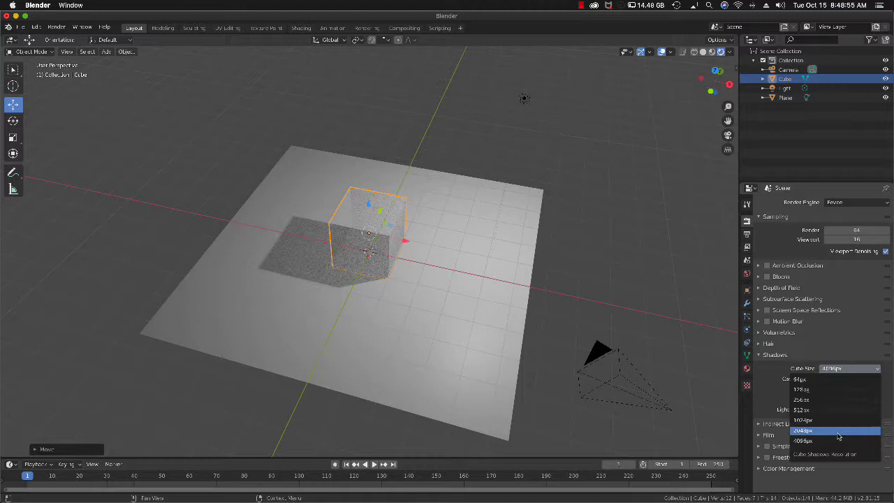
pyautogui.click(819, 441)
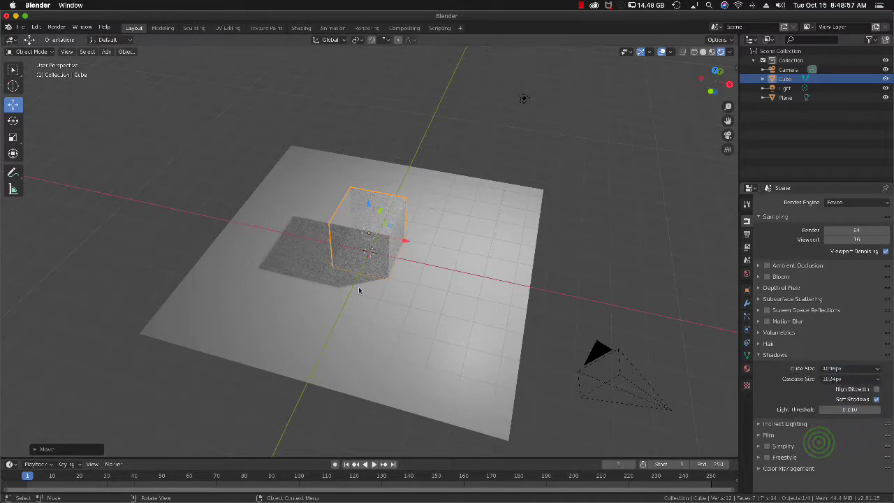
pyautogui.moveTo(359, 291); pyautogui.dragTo(379, 302, button='middle')
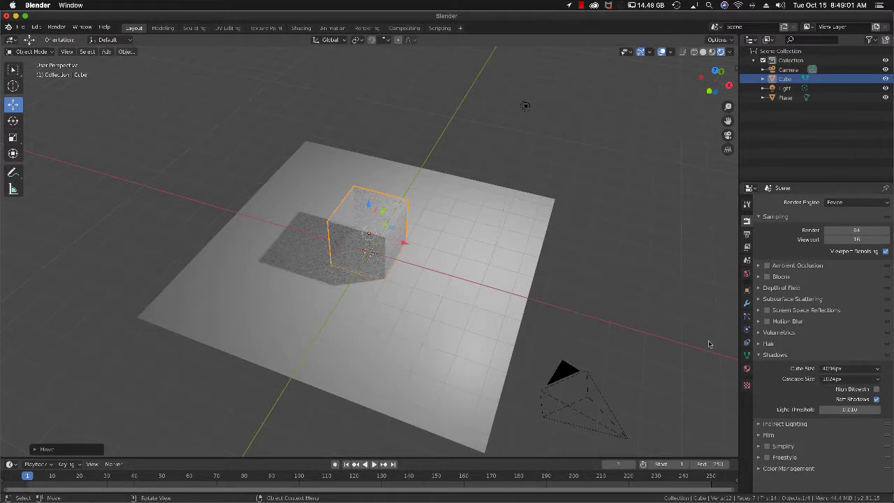
# Set the cube material's Alpha to about 0.255 and zoom toward the cube and its shadow
pyautogui.click(746, 368)
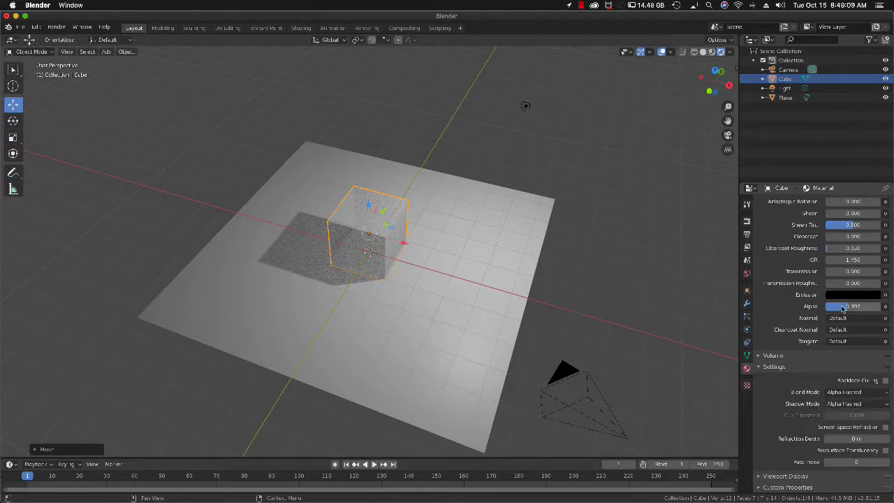
pyautogui.moveTo(847, 308); pyautogui.dragTo(834, 309)
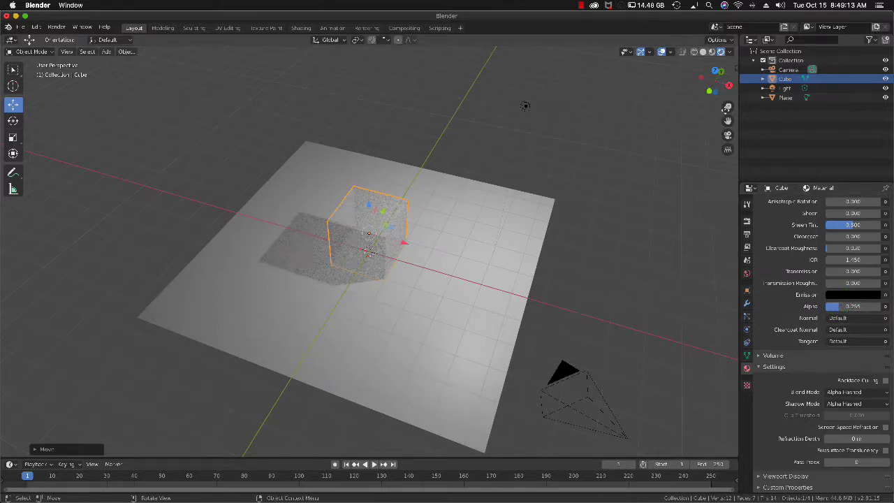
pyautogui.moveTo(727, 106); pyautogui.dragTo(727, 112)
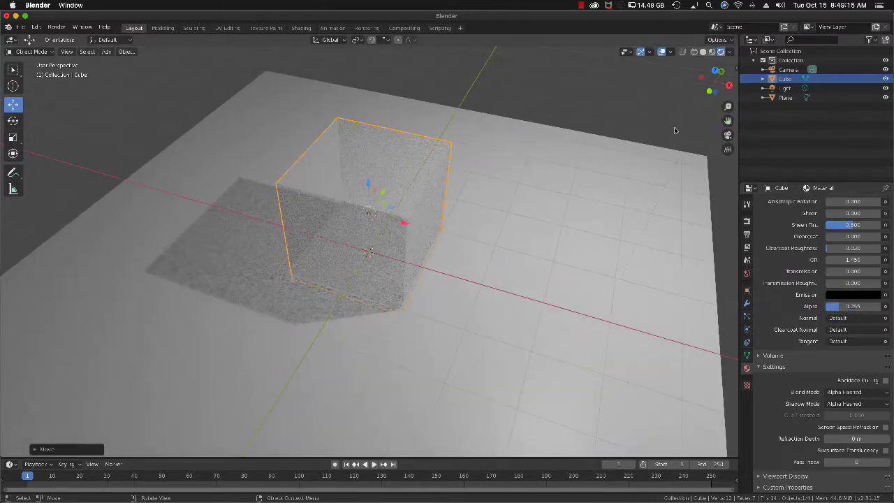
pyautogui.hscroll(3, 399, 201)
pyautogui.scroll(-5, 399, 202)
pyautogui.scroll(-3, 399, 201)
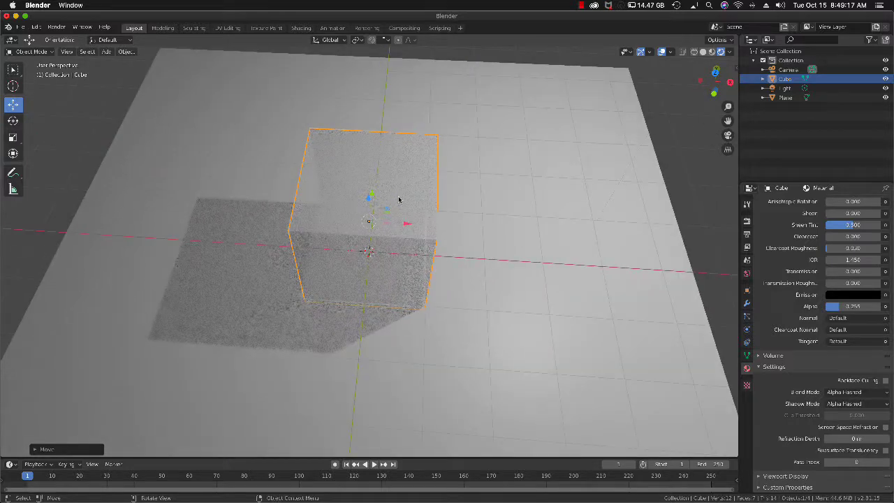
pyautogui.hscroll(5, 399, 202)
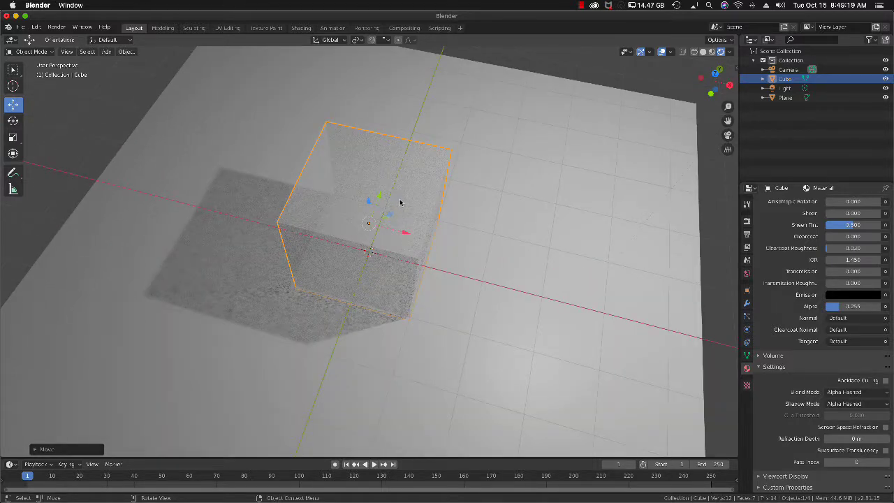
# Switch to the camera view, Render Image, and centre the render window
pyautogui.click(56, 27)
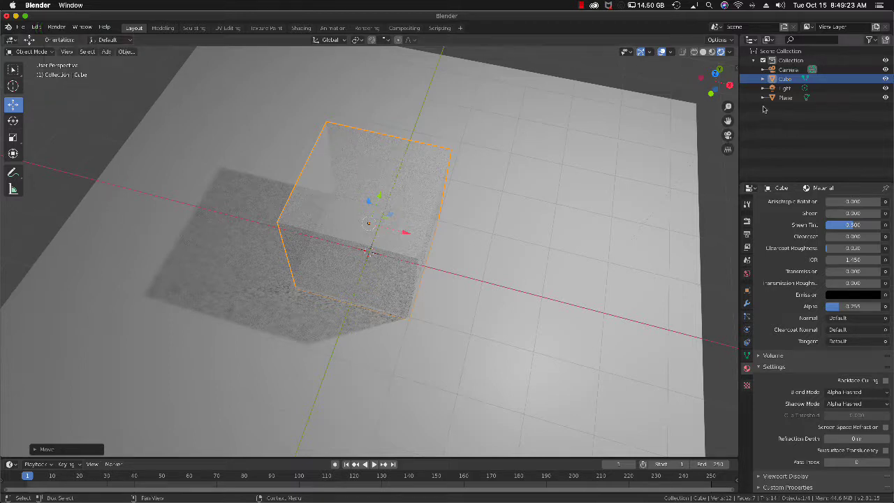
pyautogui.click(728, 135)
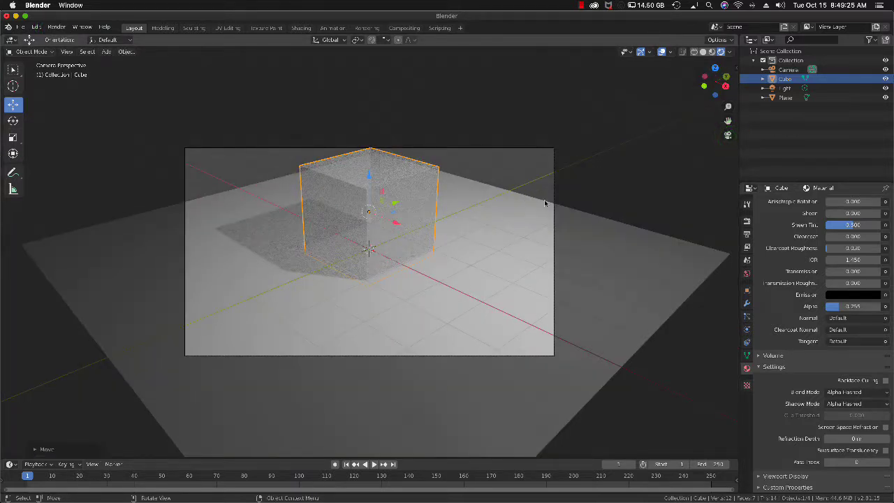
pyautogui.click(56, 27)
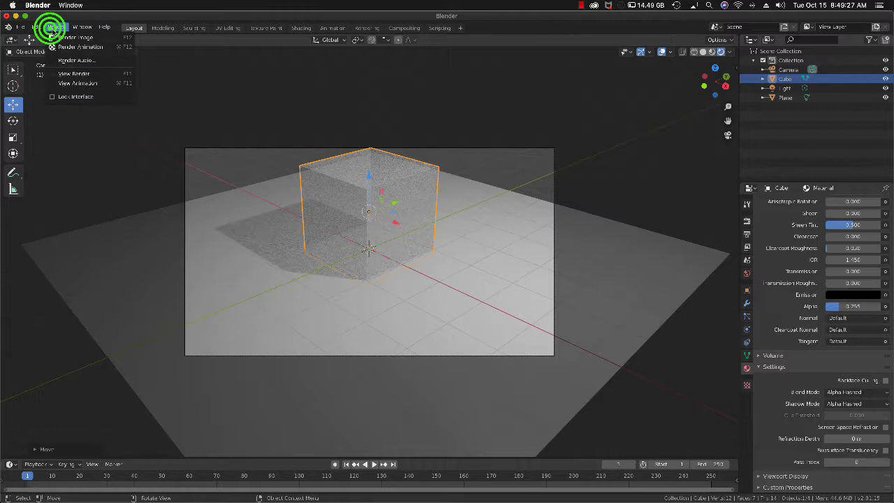
pyautogui.click(56, 35)
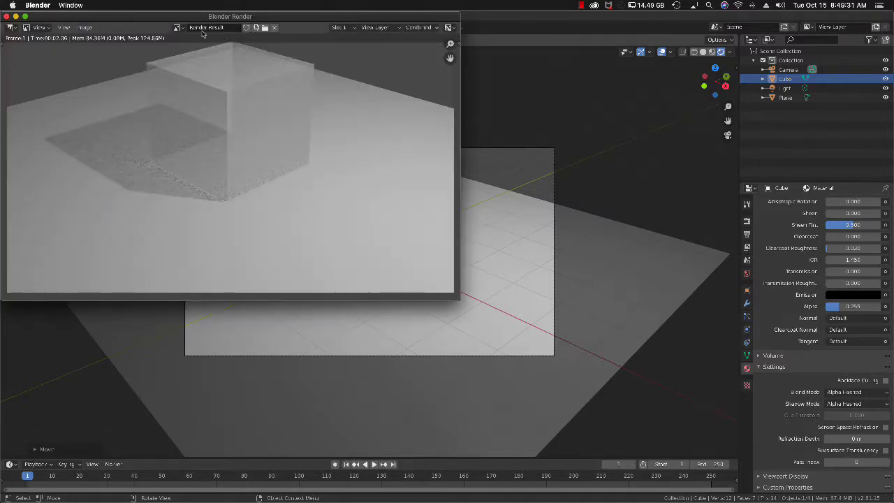
pyautogui.moveTo(158, 13); pyautogui.dragTo(361, 93)
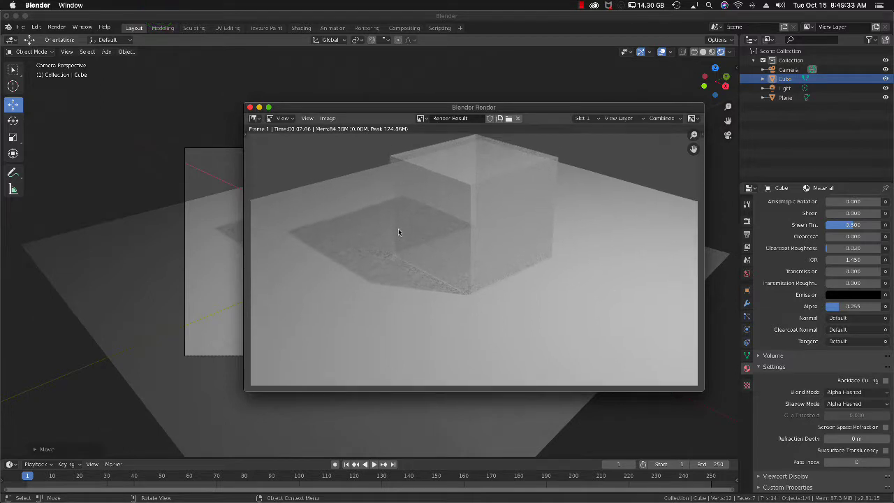